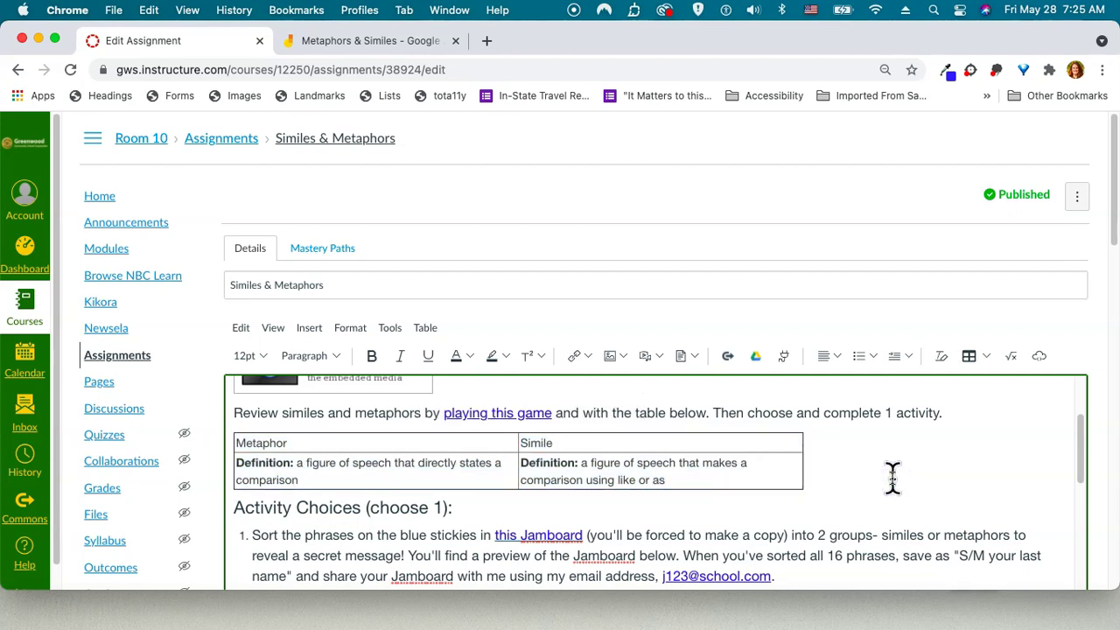
# Look through the assignment description, from the definitions table to the Jamboard preview and back to the Instructions heading
pyautogui.scroll(-10, 893, 477)
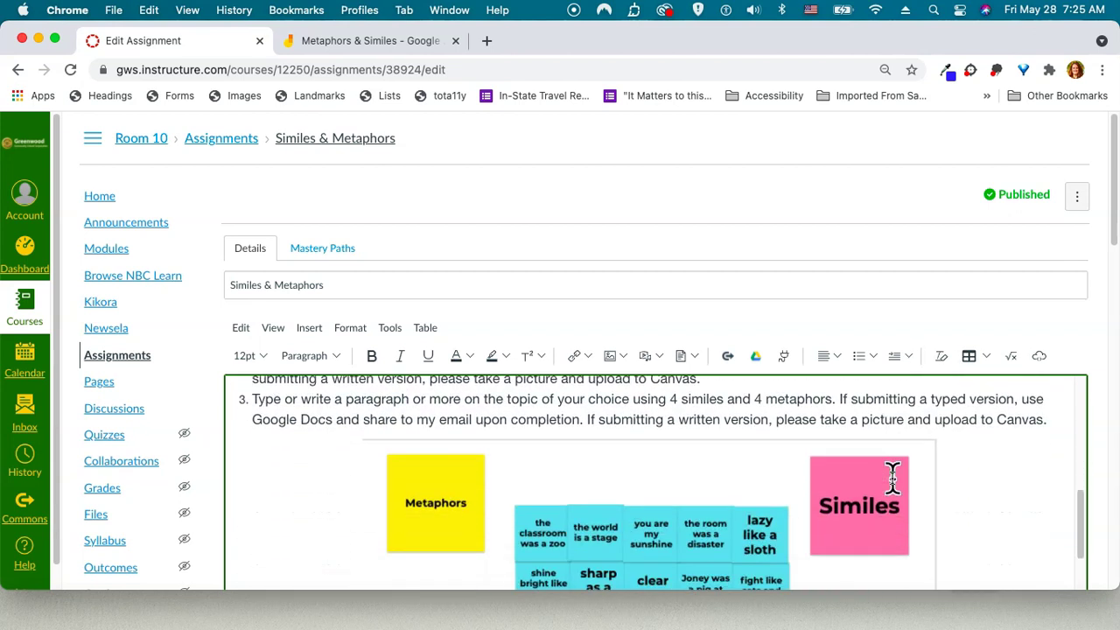
pyautogui.scroll(-3, 892, 477)
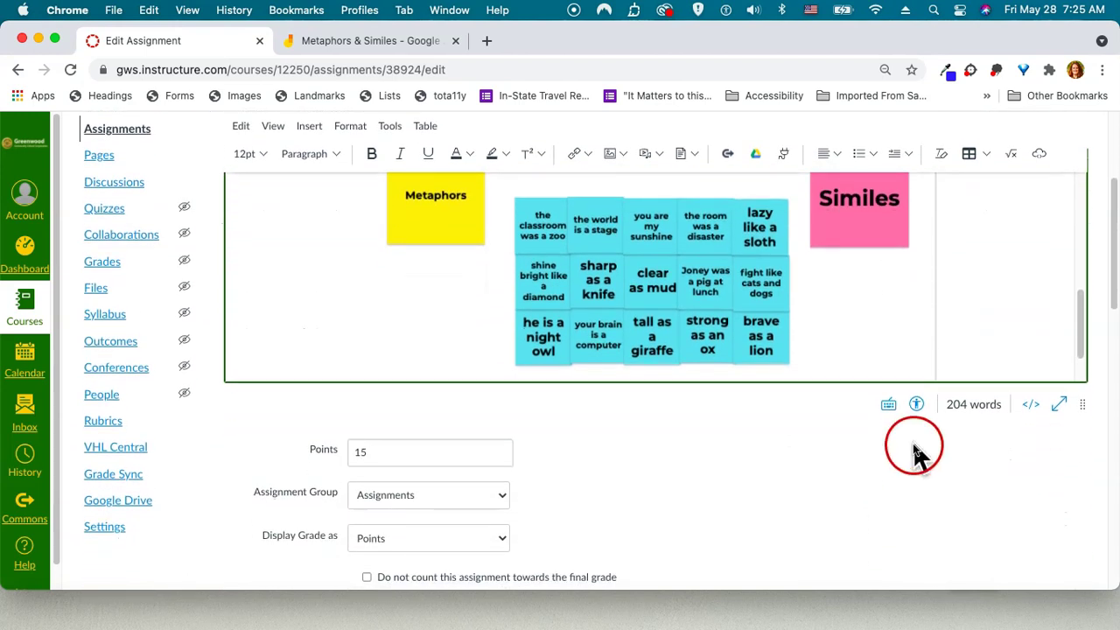
pyautogui.scroll(6, 919, 411)
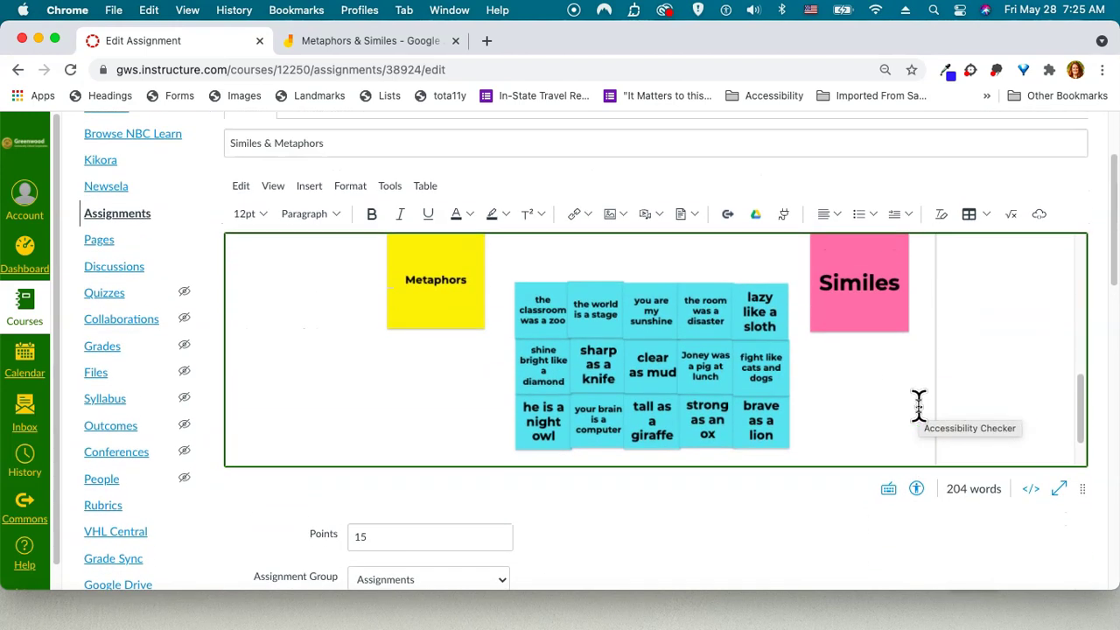
pyautogui.scroll(9, 919, 406)
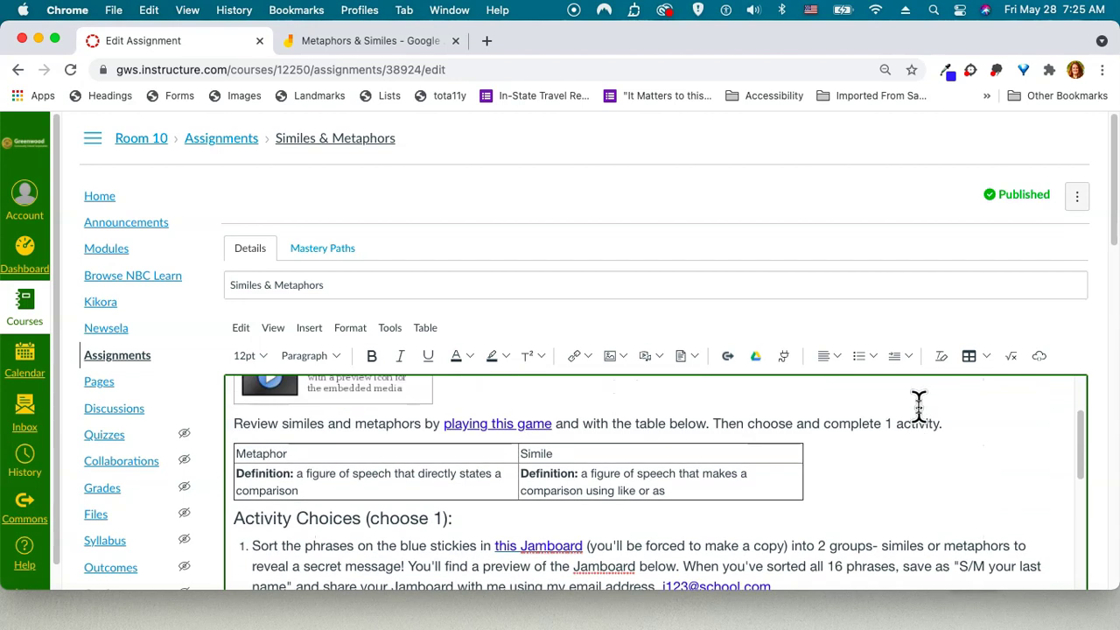
pyautogui.click(845, 460)
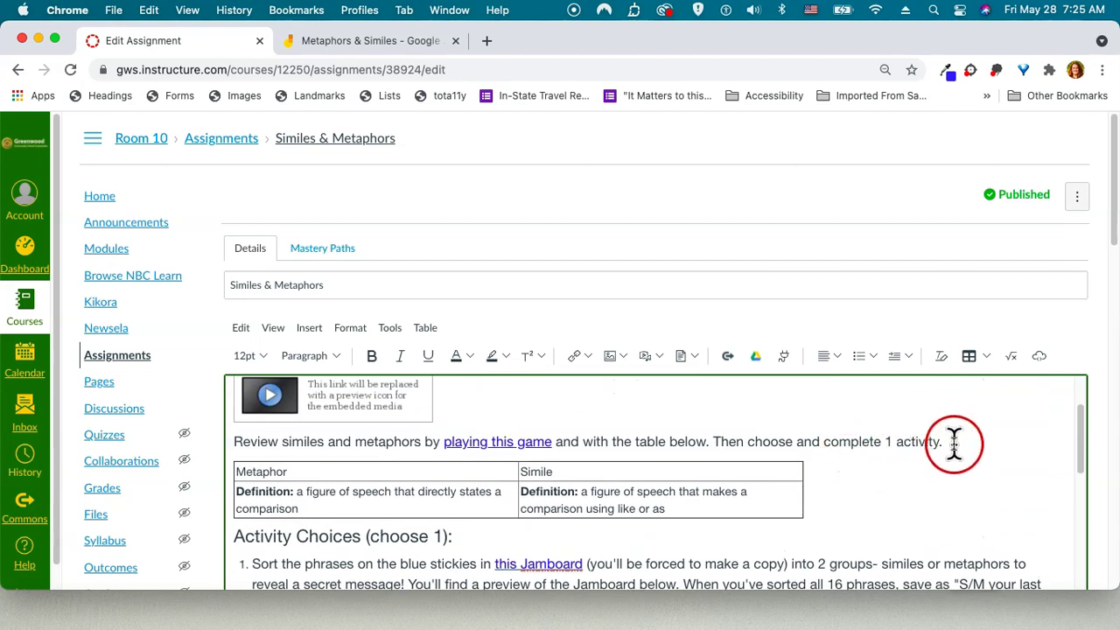
pyautogui.scroll(2, 274, 455)
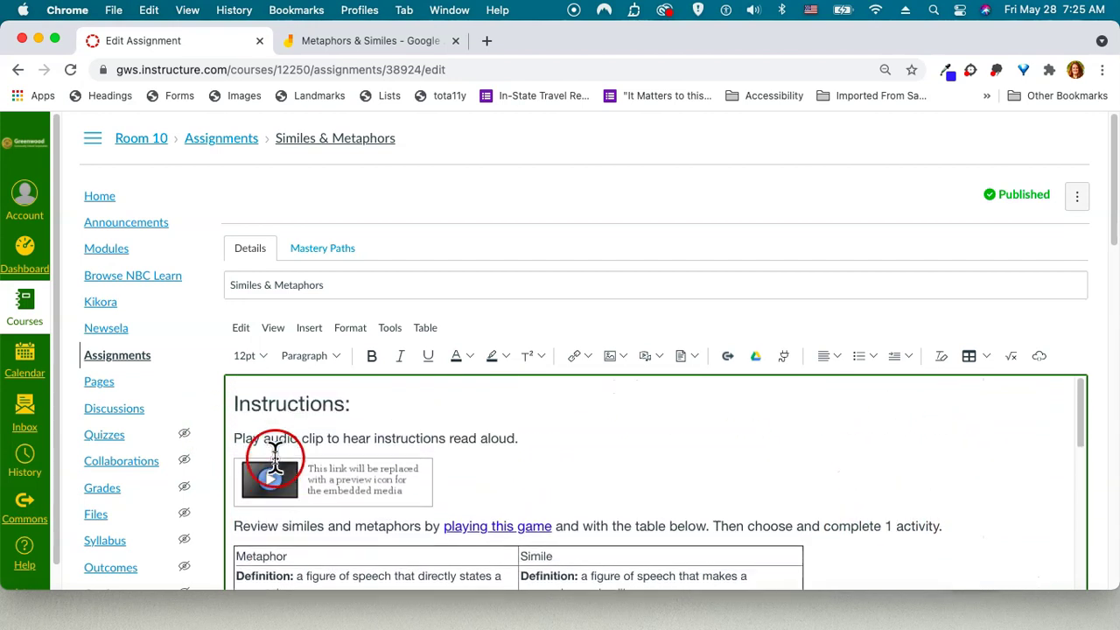
# Insert a two-by-two table above the Instructions heading and delete that new table again
pyautogui.click(234, 404)
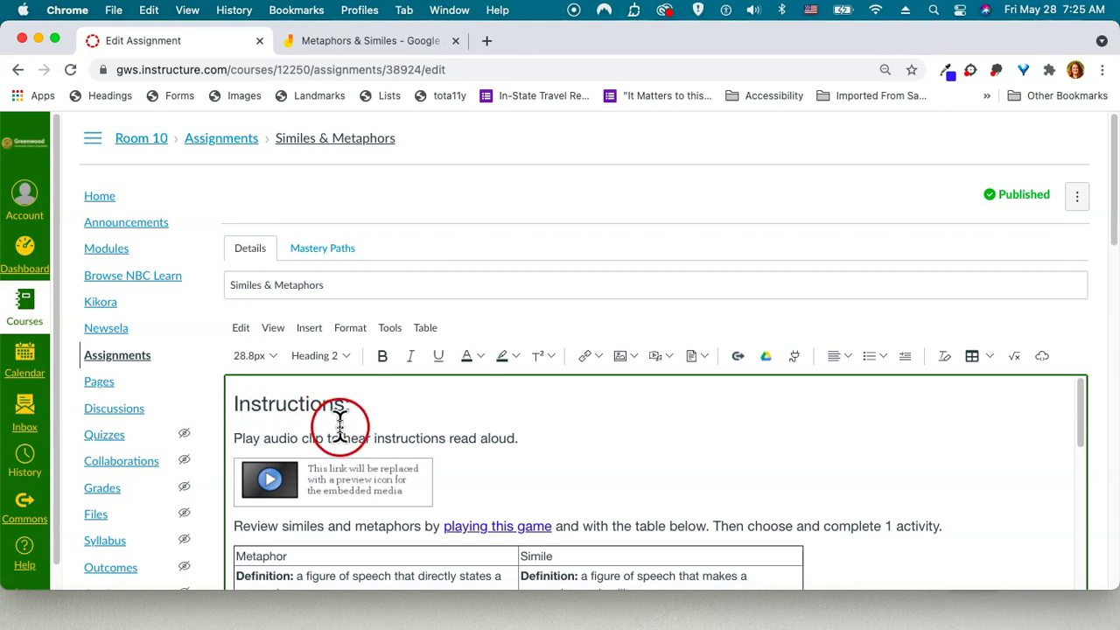
pyautogui.click(990, 357)
pyautogui.click(989, 384)
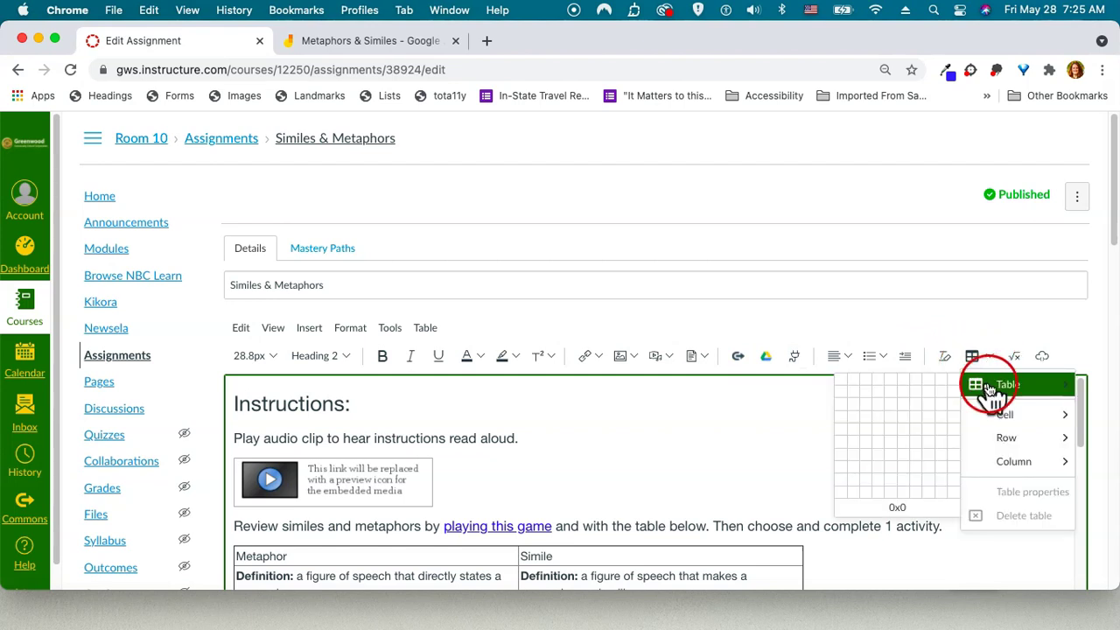
pyautogui.moveTo(992, 394); pyautogui.dragTo(858, 398)
pyautogui.click(855, 394)
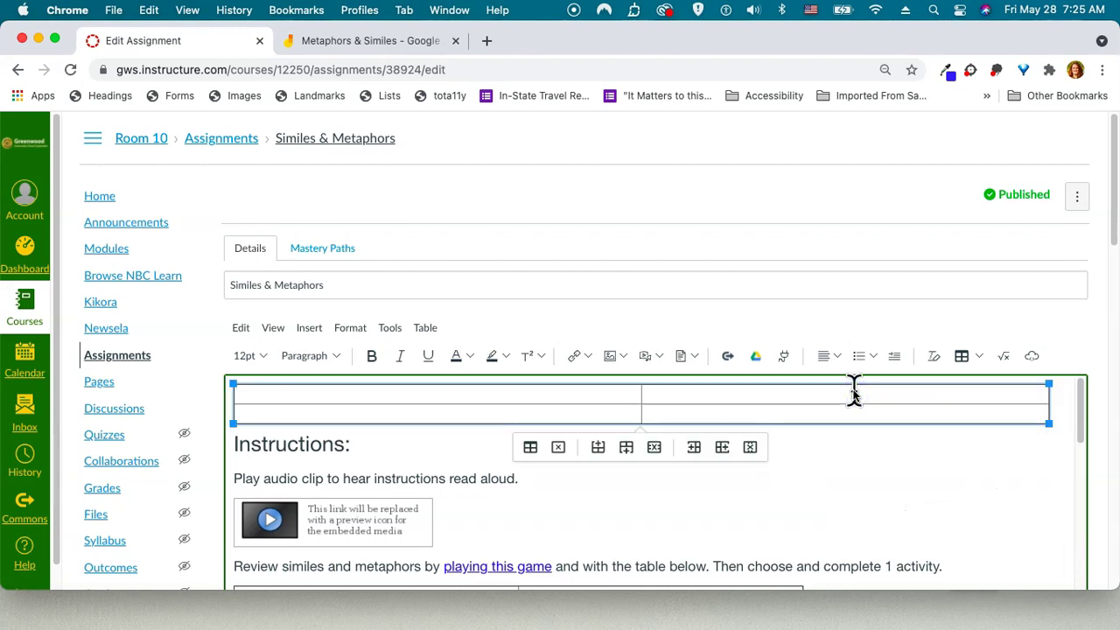
pyautogui.click(903, 444)
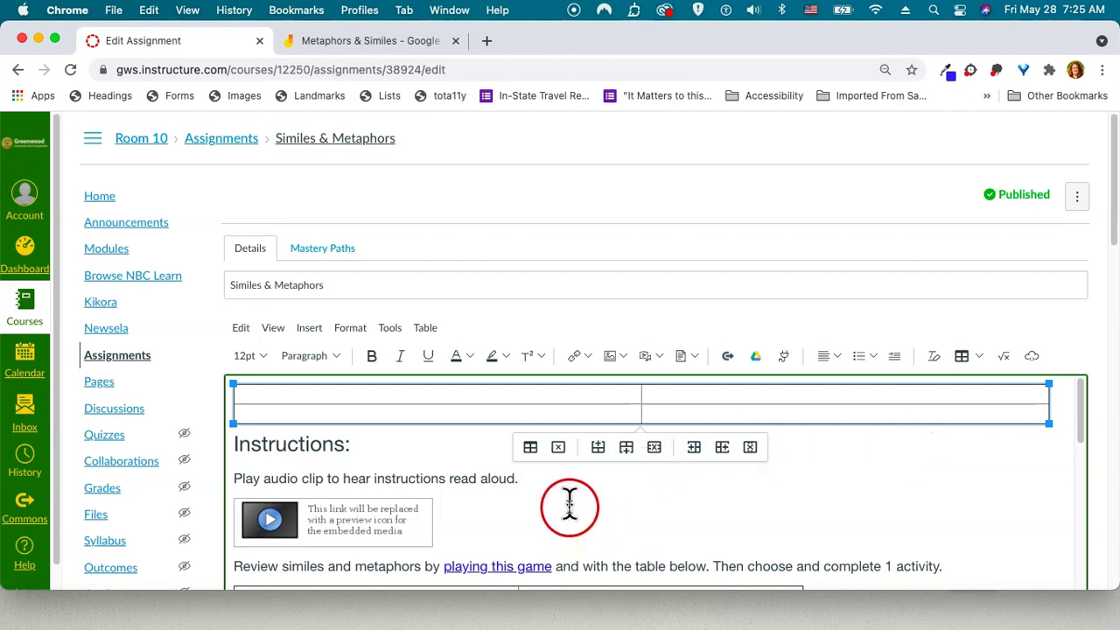
pyautogui.click(559, 449)
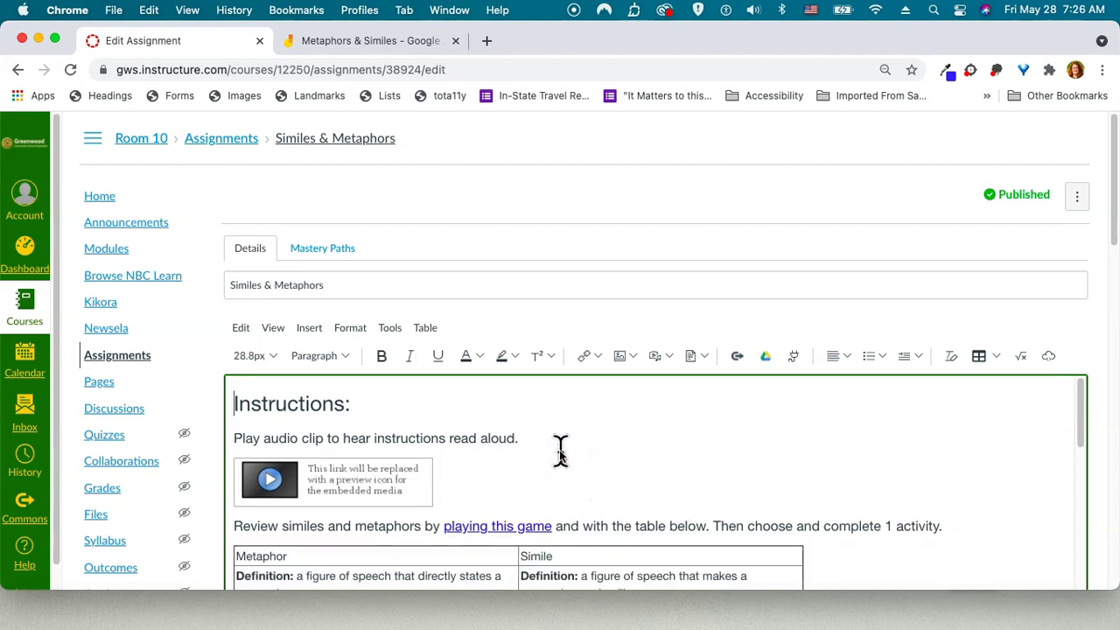
# Select the Metaphor and Simile definitions table and run the Accessibility Checker on the assignment description
pyautogui.scroll(-2, 630, 438)
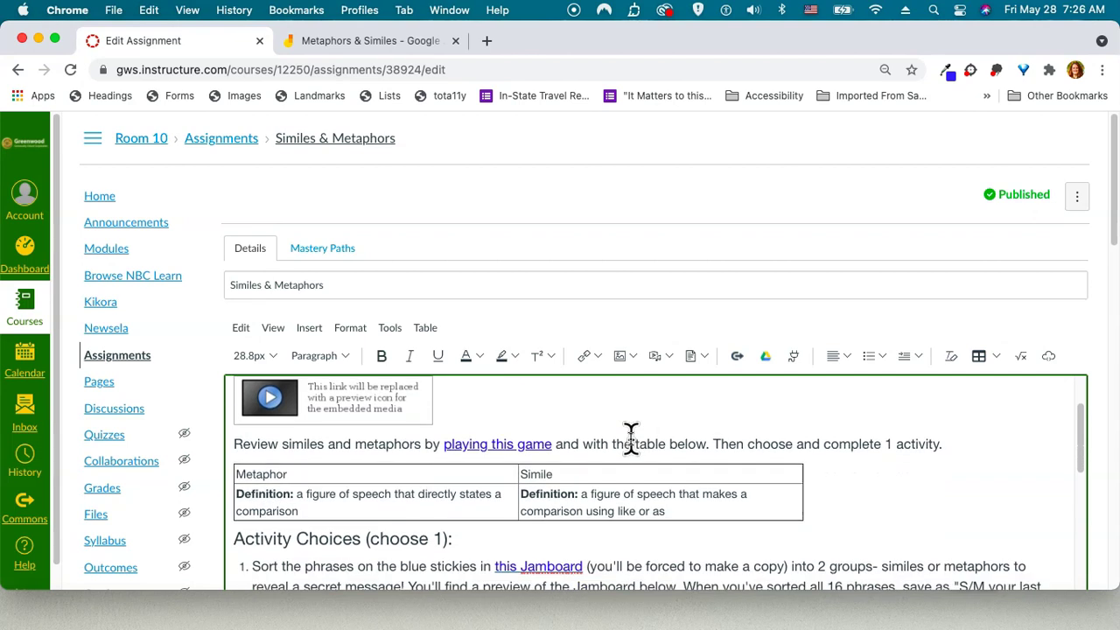
pyautogui.scroll(-1, 630, 437)
pyautogui.click(689, 475)
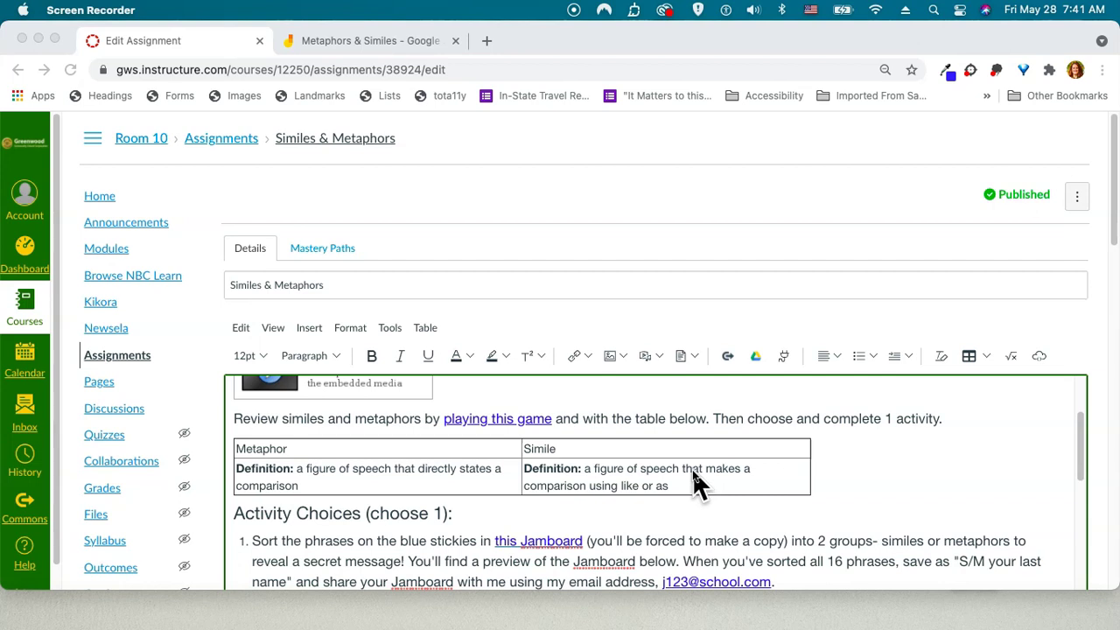
pyautogui.click(691, 466)
pyautogui.click(658, 448)
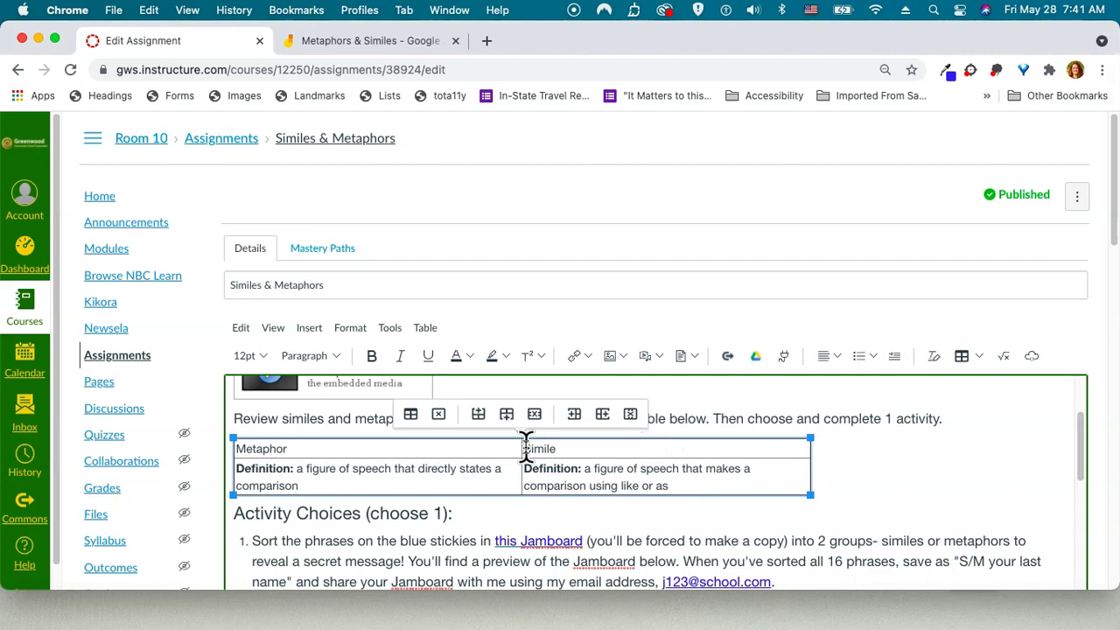
pyautogui.click(526, 448)
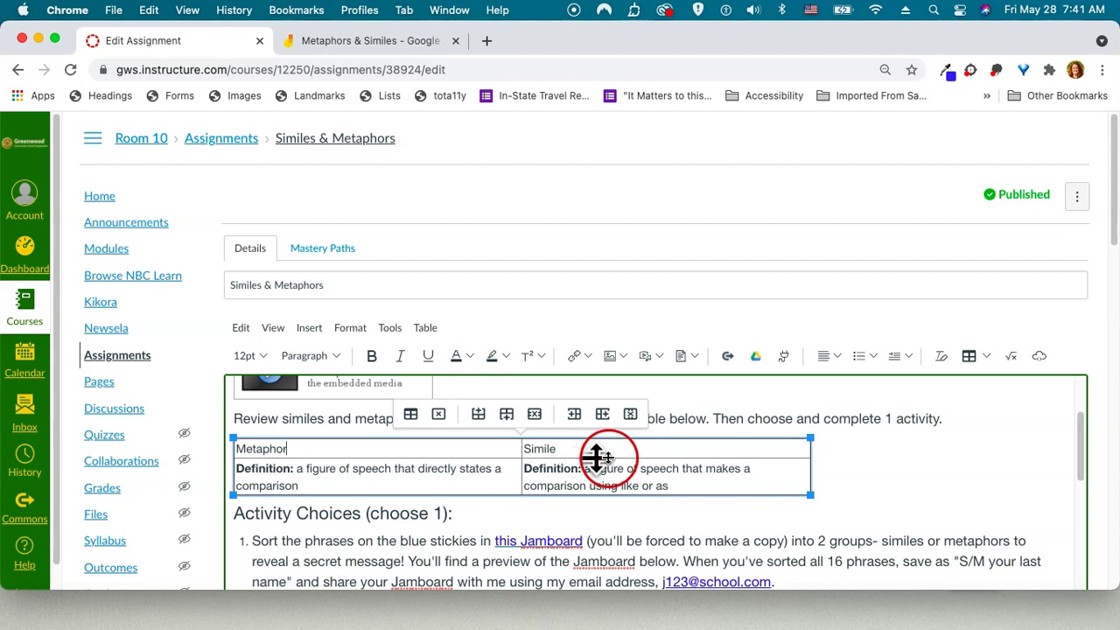
pyautogui.scroll(-3, 932, 474)
pyautogui.scroll(-10, 932, 474)
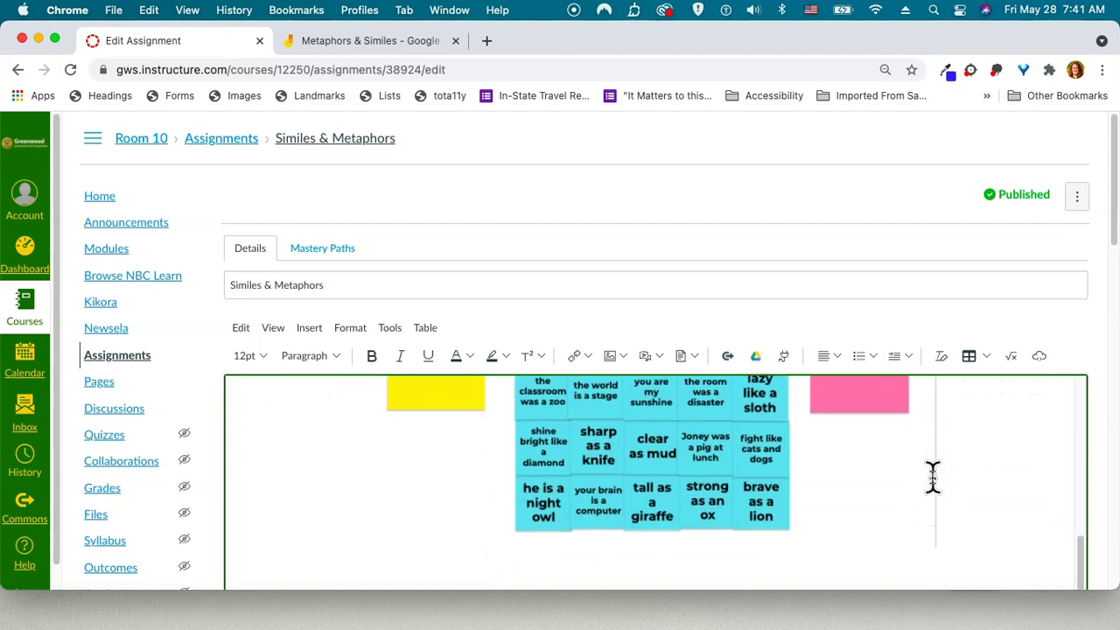
pyautogui.scroll(-3, 933, 477)
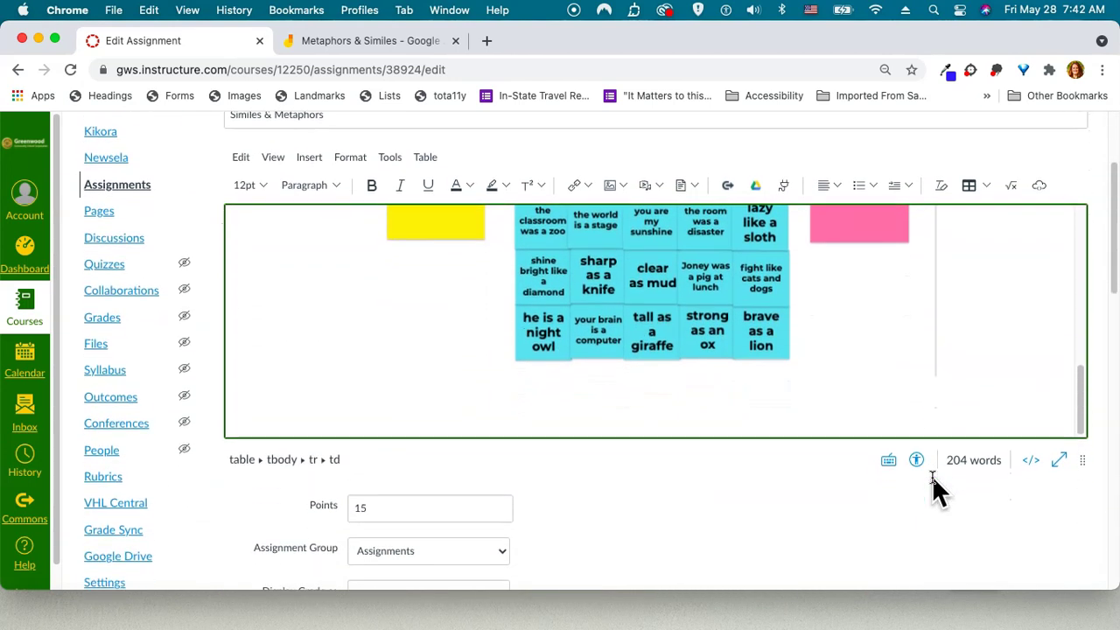
pyautogui.click(921, 435)
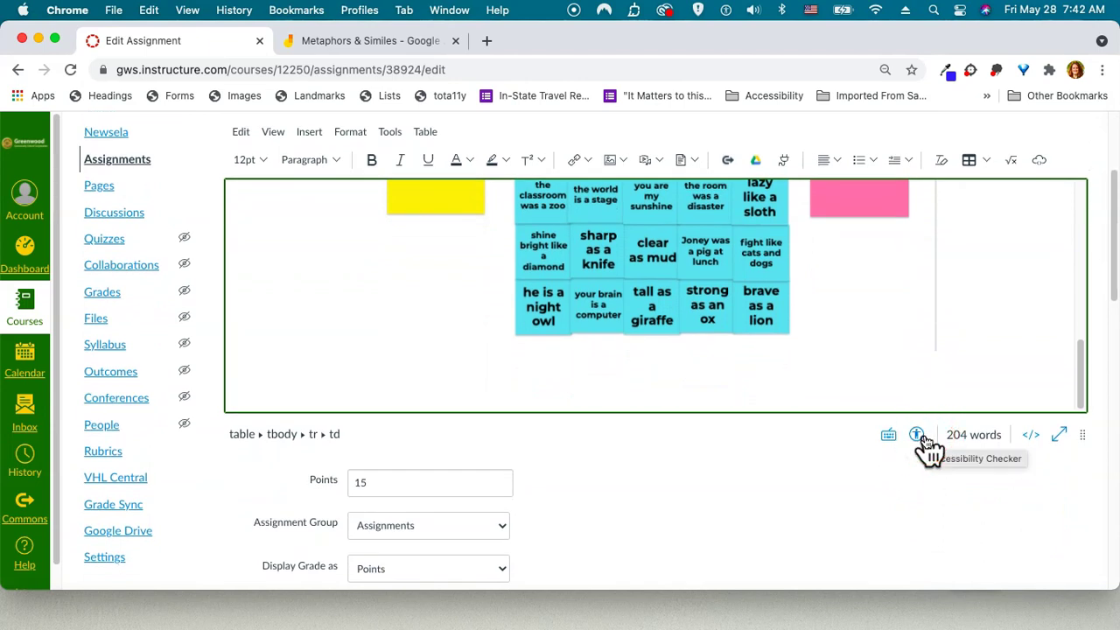
pyautogui.click(921, 435)
pyautogui.click(920, 436)
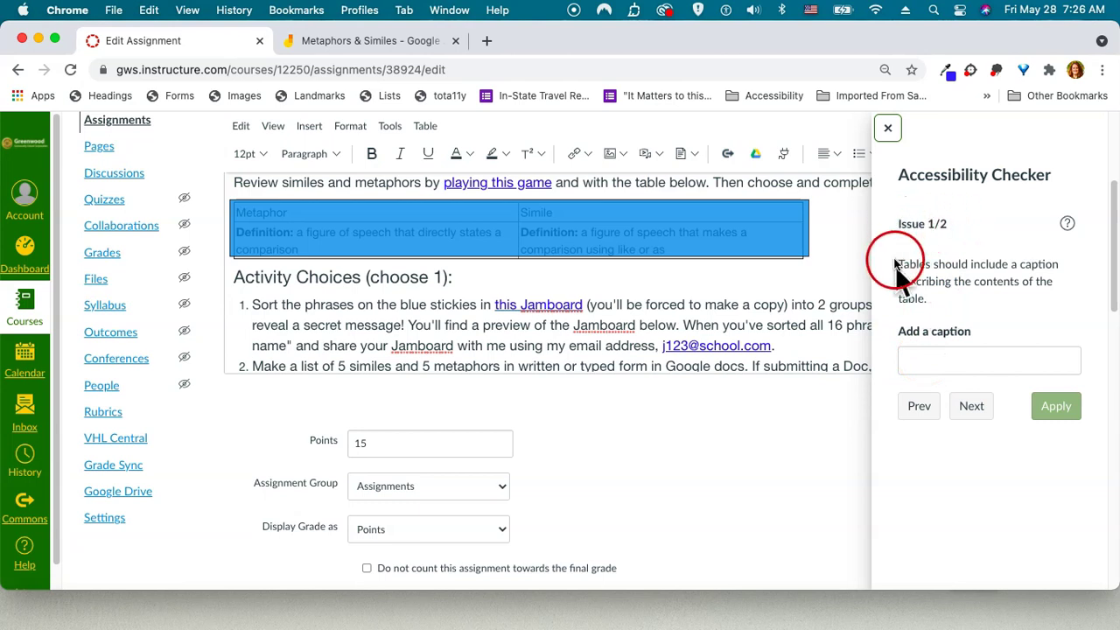
# Add the caption "Definition of metaphor and simile" to the flagged table and apply the fix
pyautogui.click(935, 361)
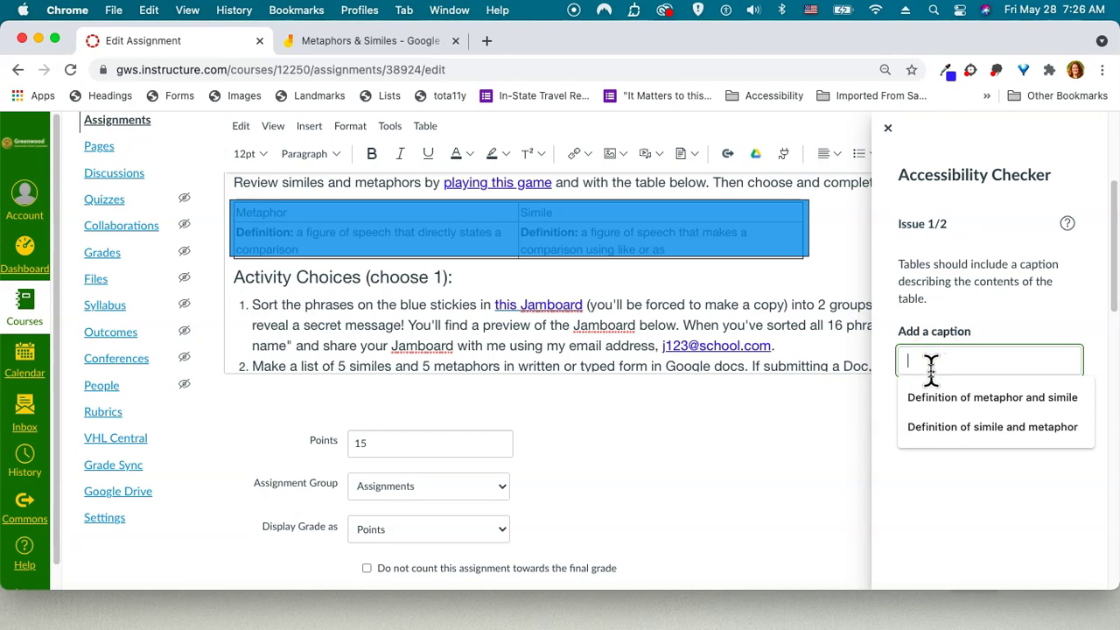
pyautogui.click(932, 398)
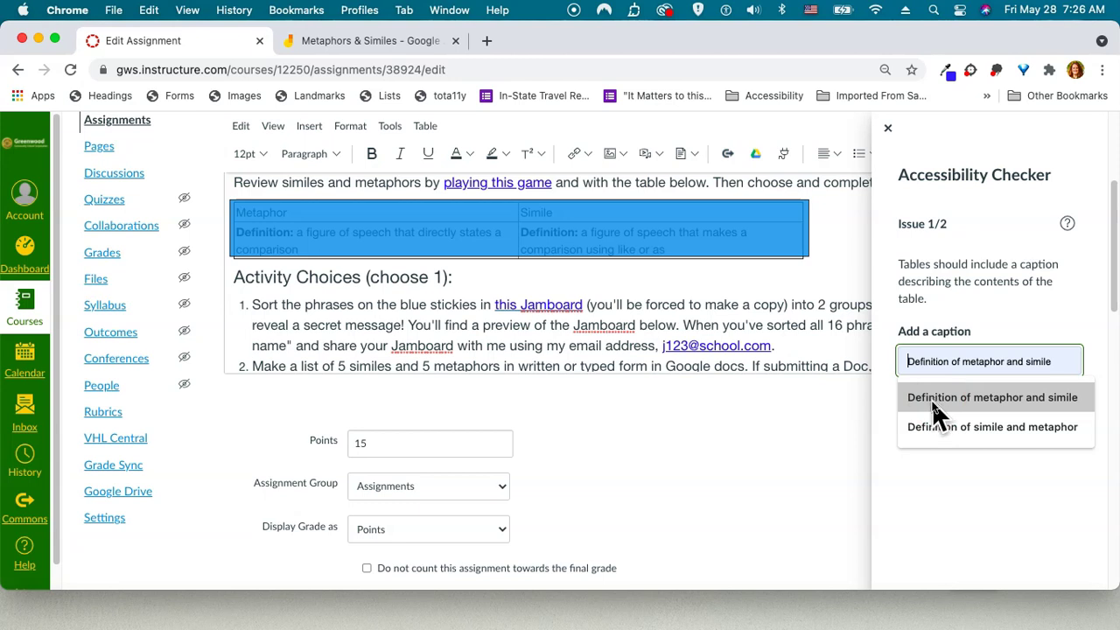
pyautogui.click(932, 400)
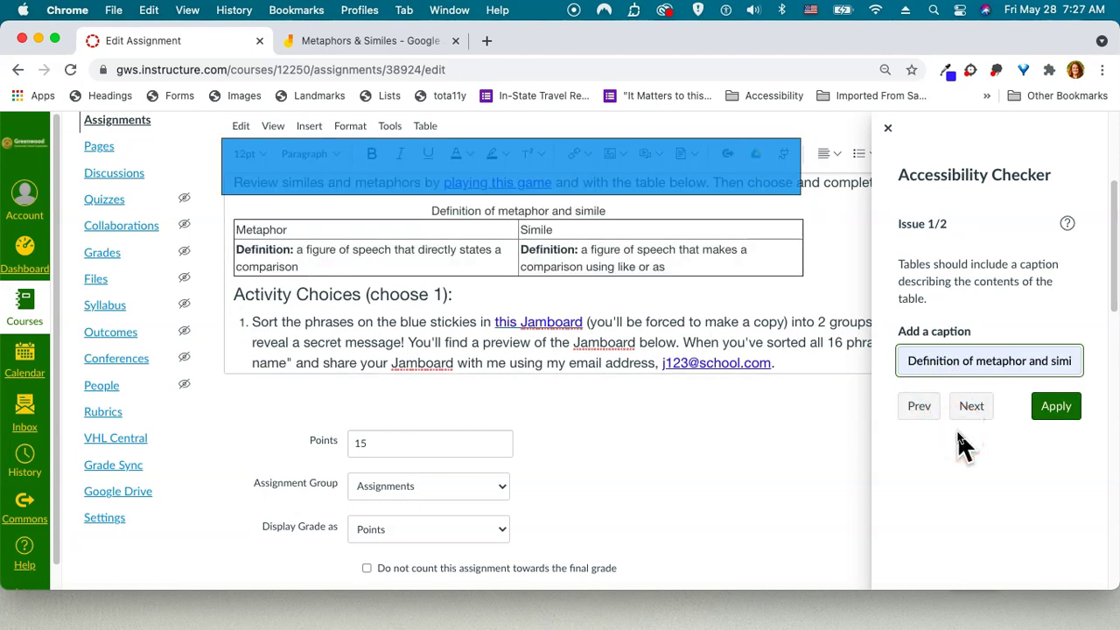
pyautogui.click(1055, 410)
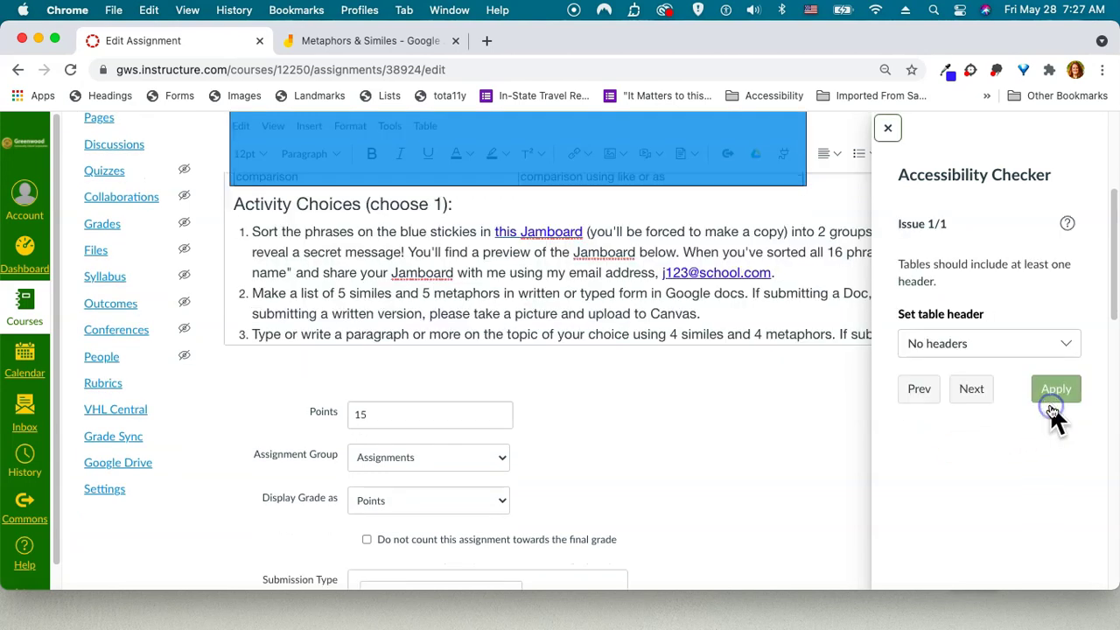
# Set the definitions table's header to "Header row" and apply the fix
pyautogui.click(1040, 424)
pyautogui.click(482, 278)
pyautogui.scroll(3, 482, 277)
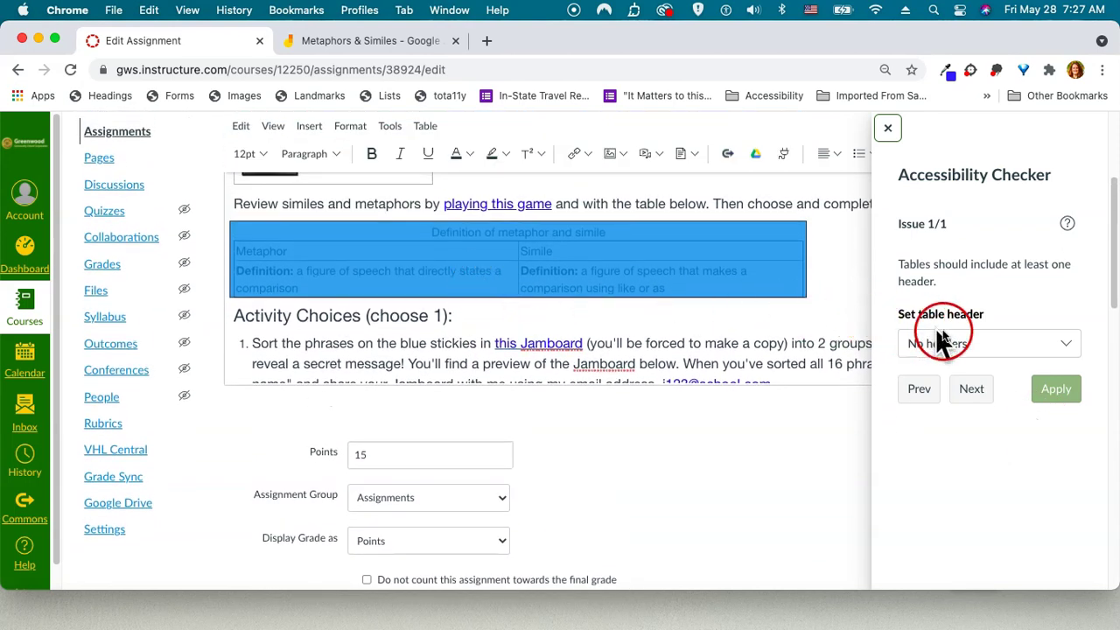
pyautogui.click(1007, 346)
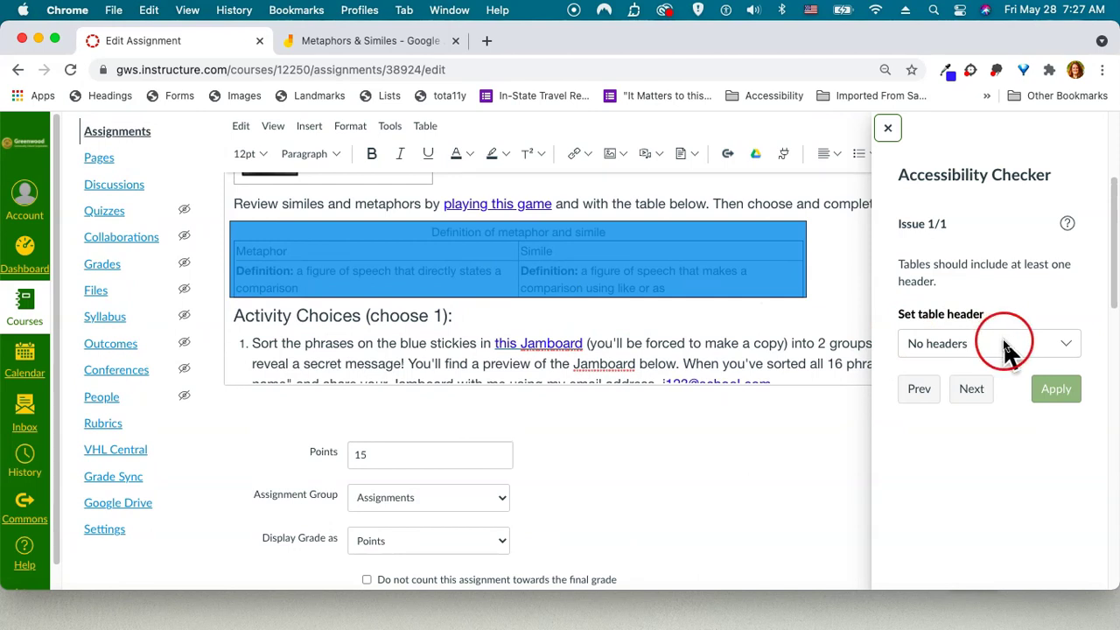
pyautogui.click(1006, 345)
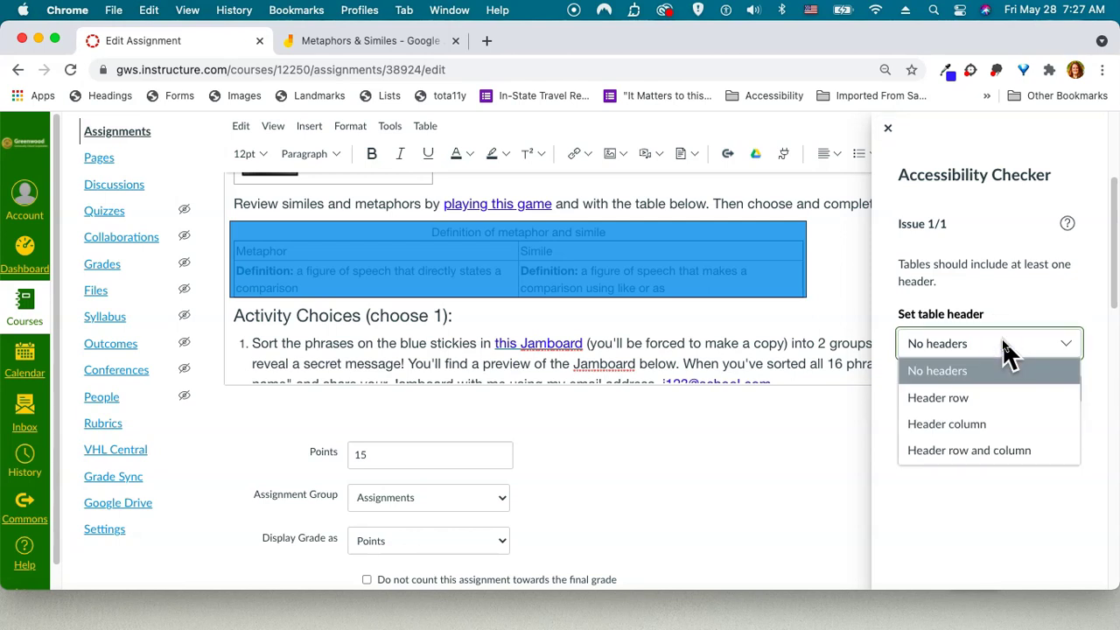
pyautogui.moveTo(1032, 345); pyautogui.dragTo(1032, 403)
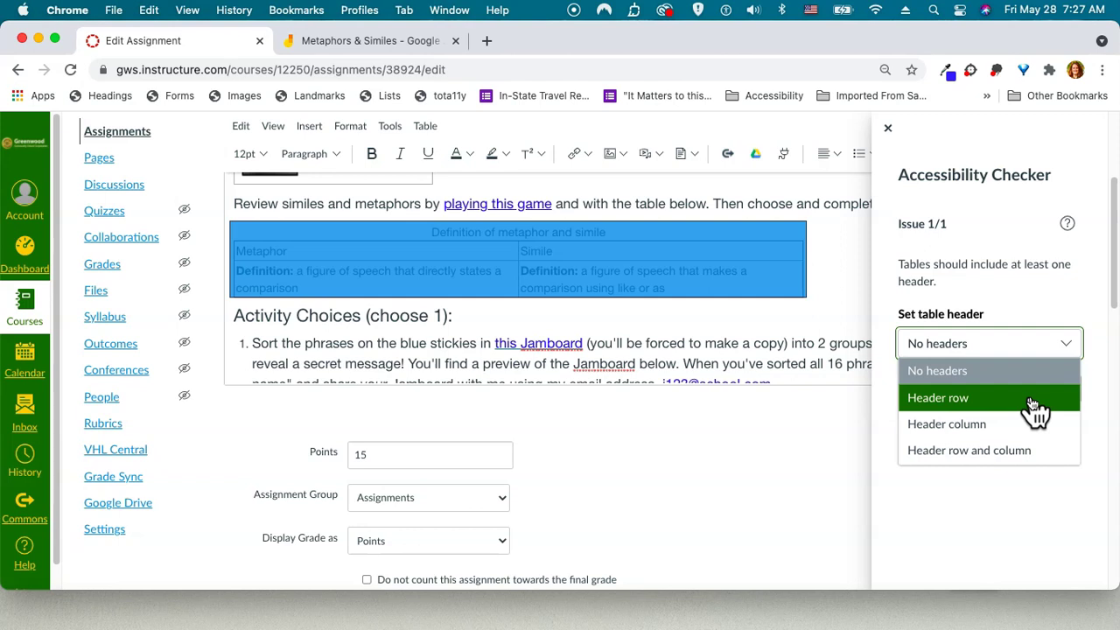
pyautogui.click(1033, 401)
pyautogui.click(1053, 396)
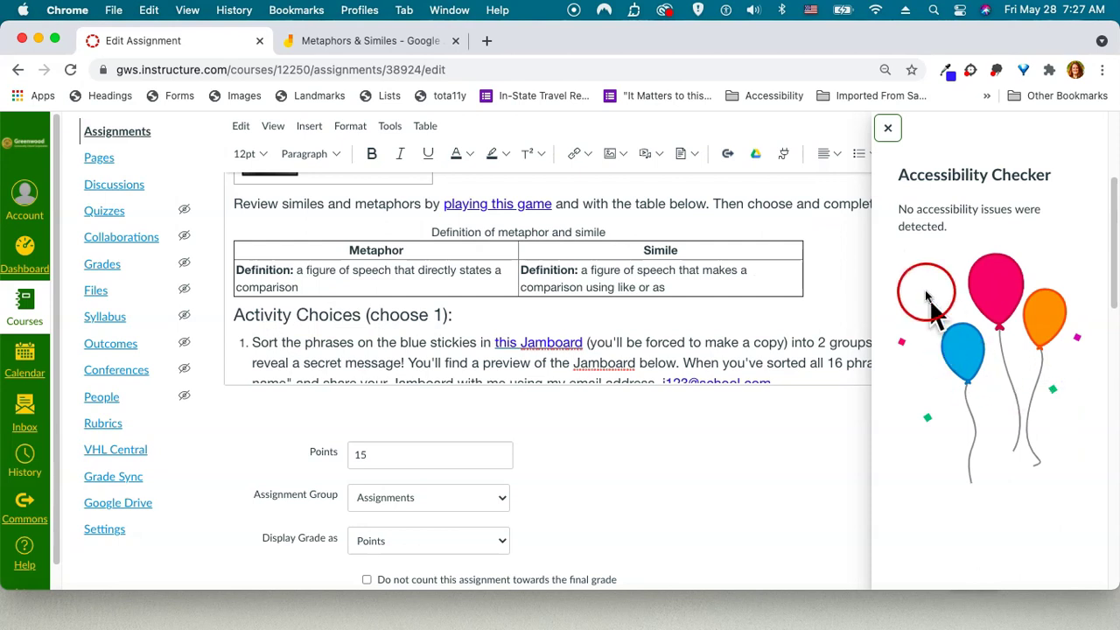
# Examine the definitions table's caption and header row, and close the Accessibility Checker
pyautogui.click(702, 343)
pyautogui.click(798, 322)
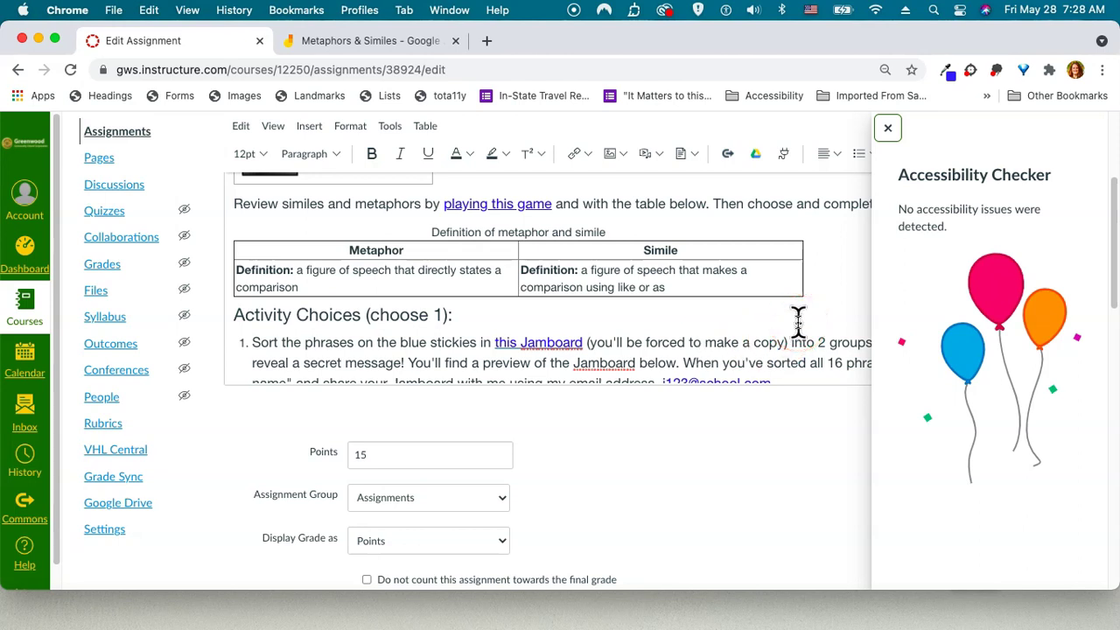
pyautogui.moveTo(427, 231); pyautogui.dragTo(705, 282)
pyautogui.moveTo(697, 252); pyautogui.dragTo(374, 262)
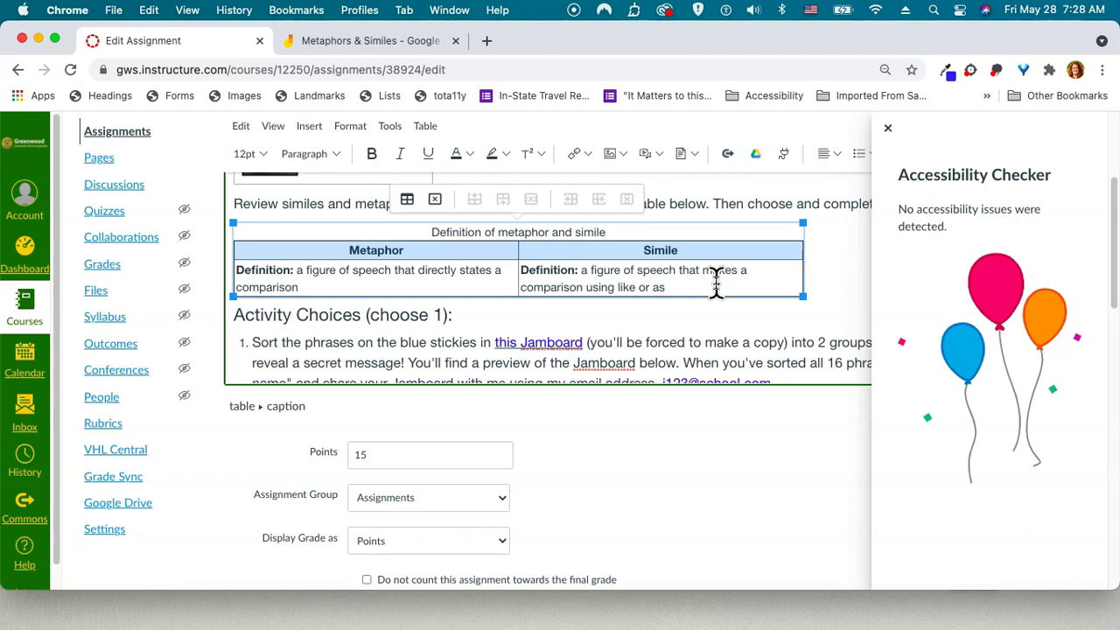
pyautogui.click(887, 130)
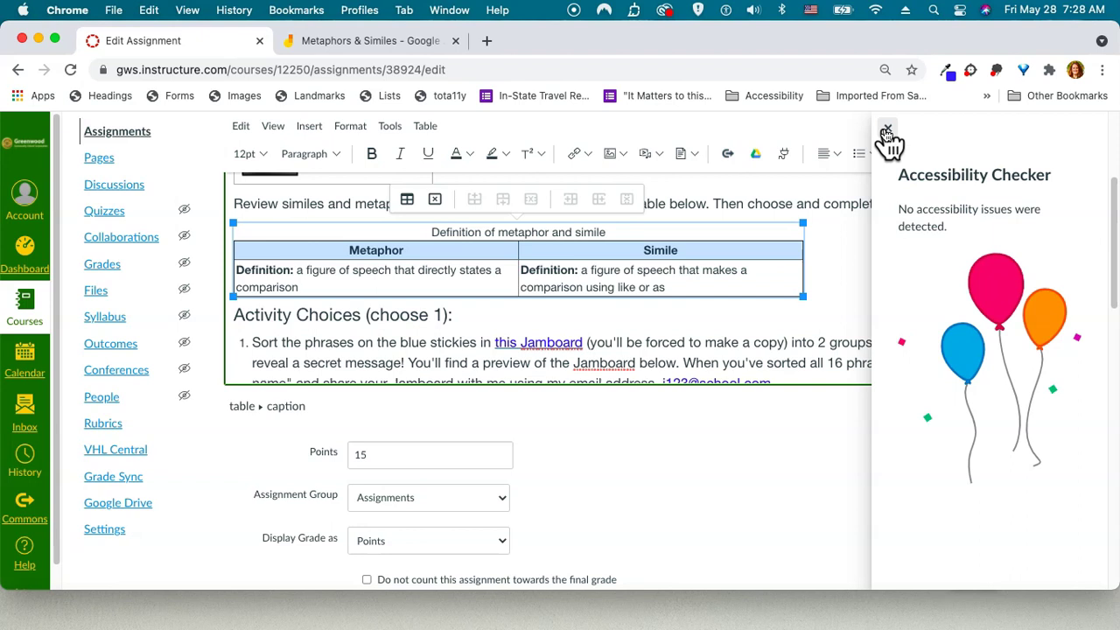
pyautogui.click(886, 132)
pyautogui.click(832, 305)
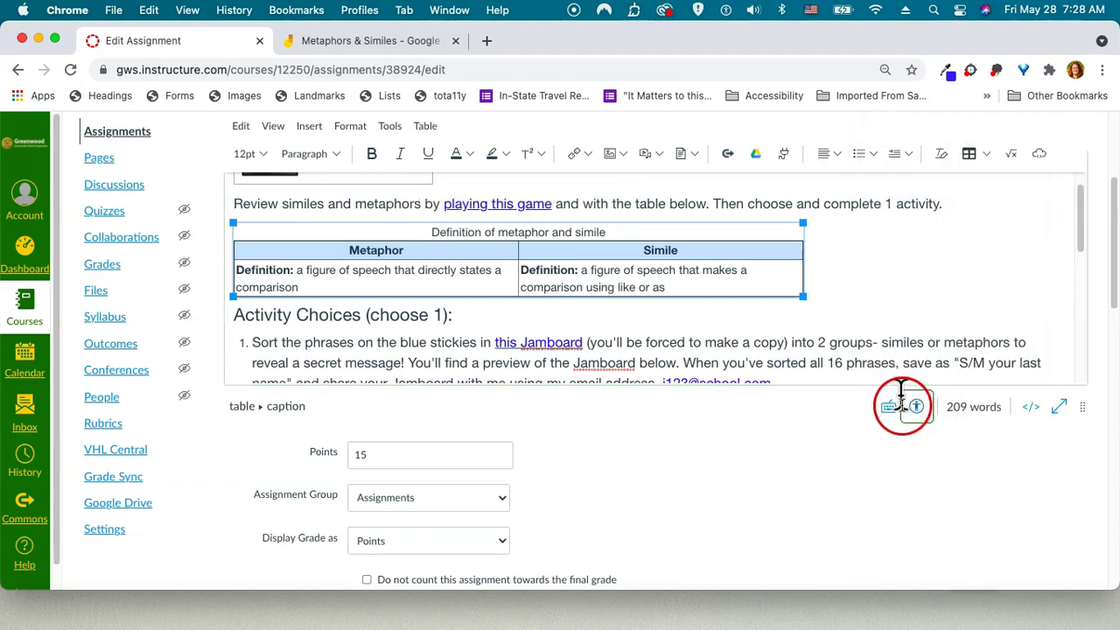
# Save the Similes & Metaphors assignment with the edited table
pyautogui.scroll(2, 902, 426)
pyautogui.scroll(-15, 901, 426)
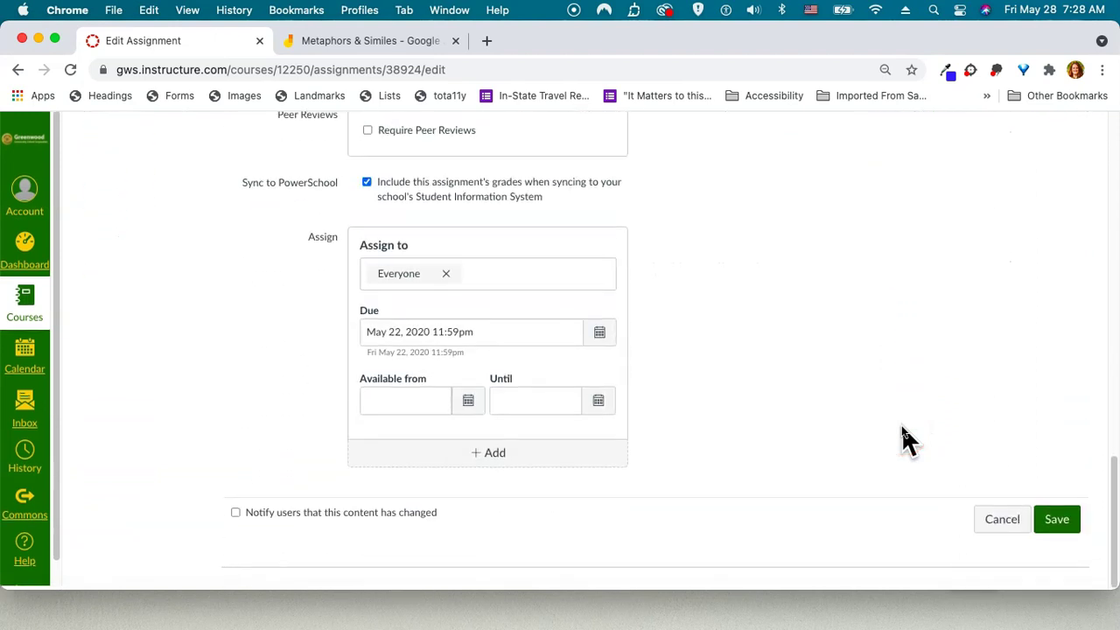
pyautogui.click(1057, 522)
pyautogui.click(837, 345)
pyautogui.click(801, 307)
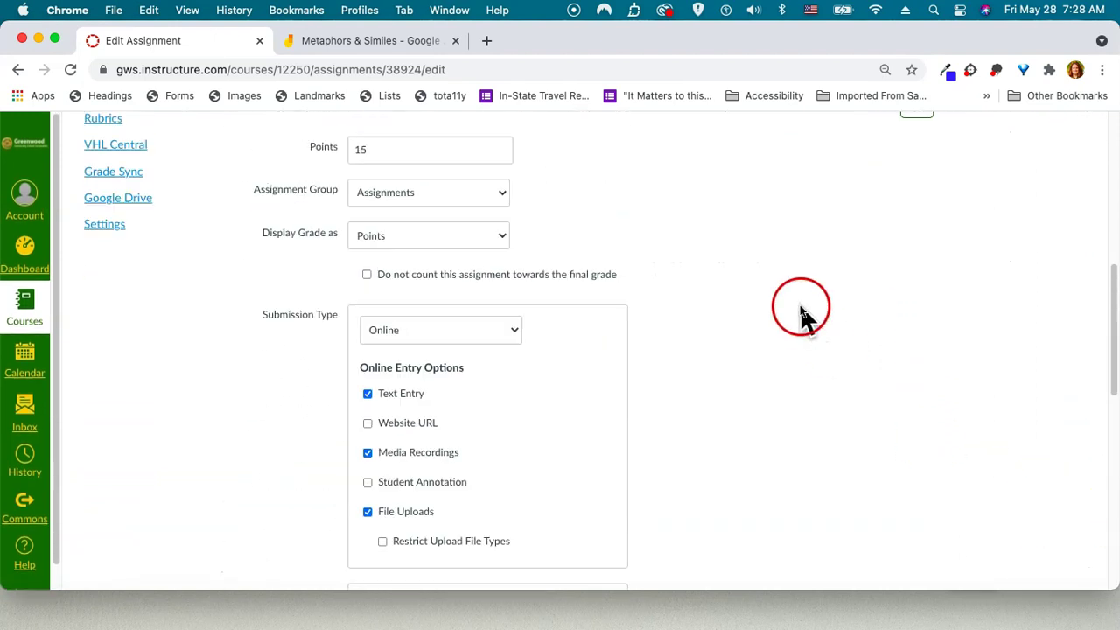